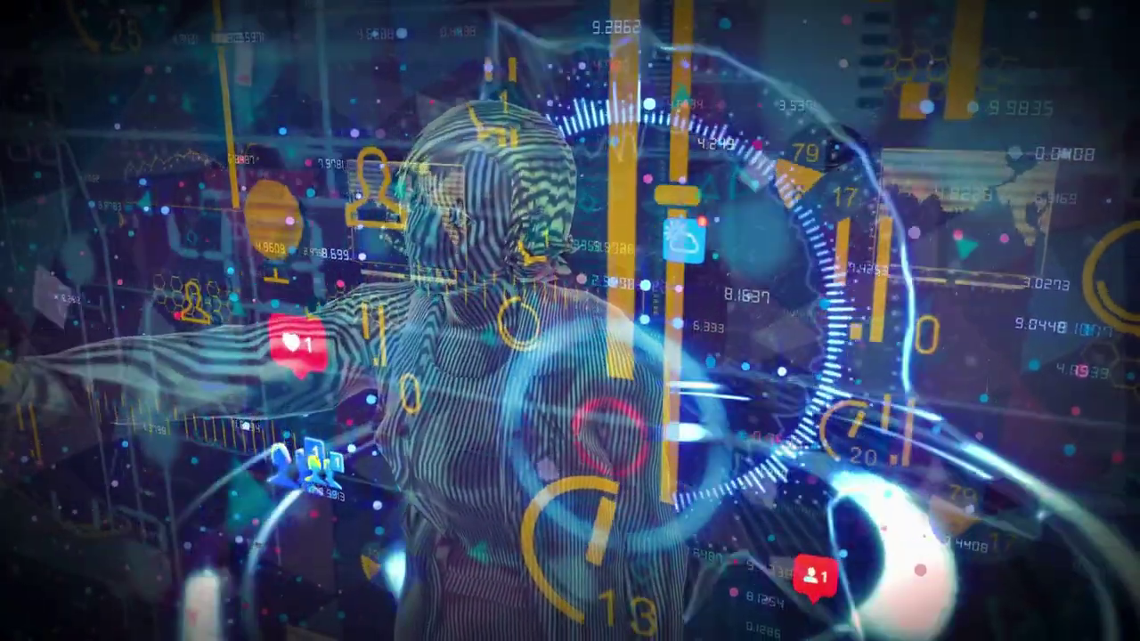
# - Search Google for 'leonardo ai' and open the 'Leonardo AI: AI Art Generator' result
pyautogui.write('leonardo ai')
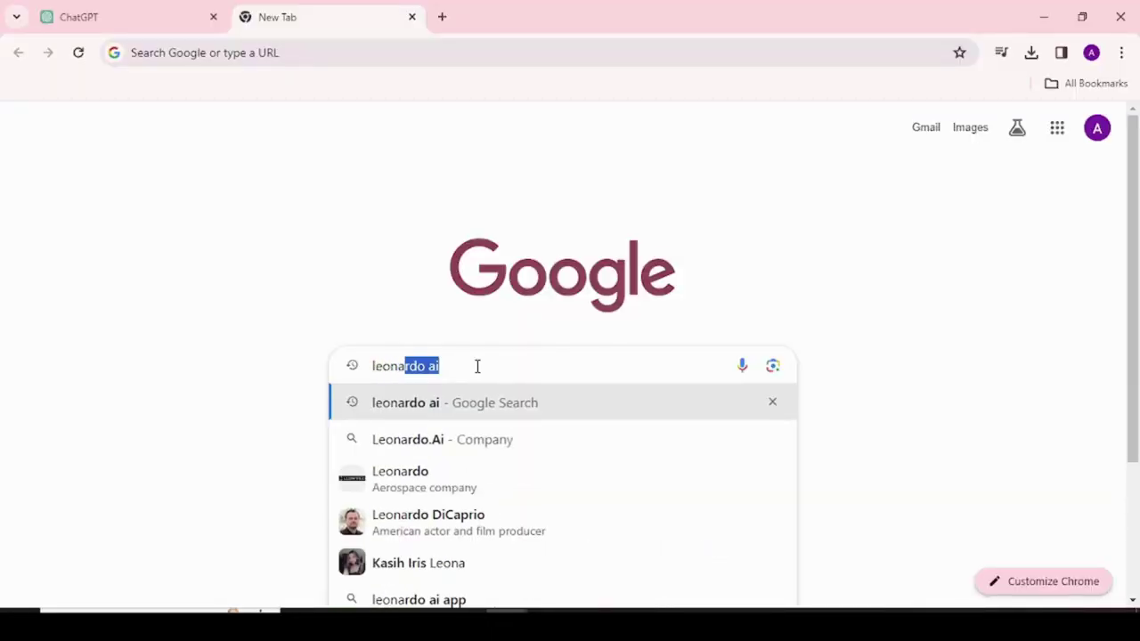
pyautogui.press('Return')
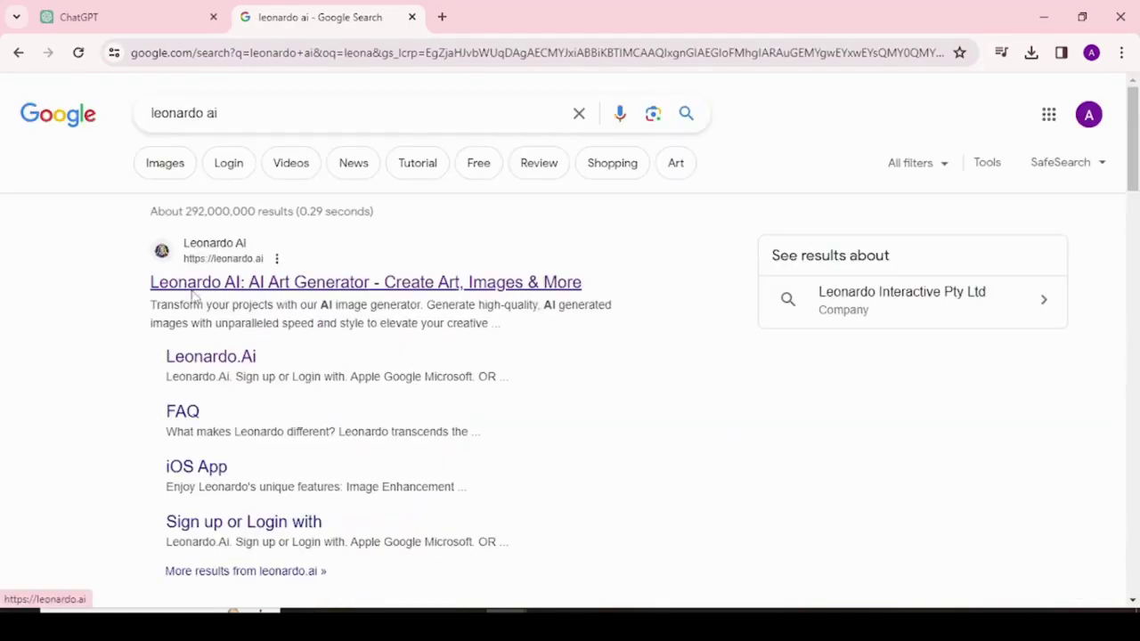
pyautogui.click(193, 296)
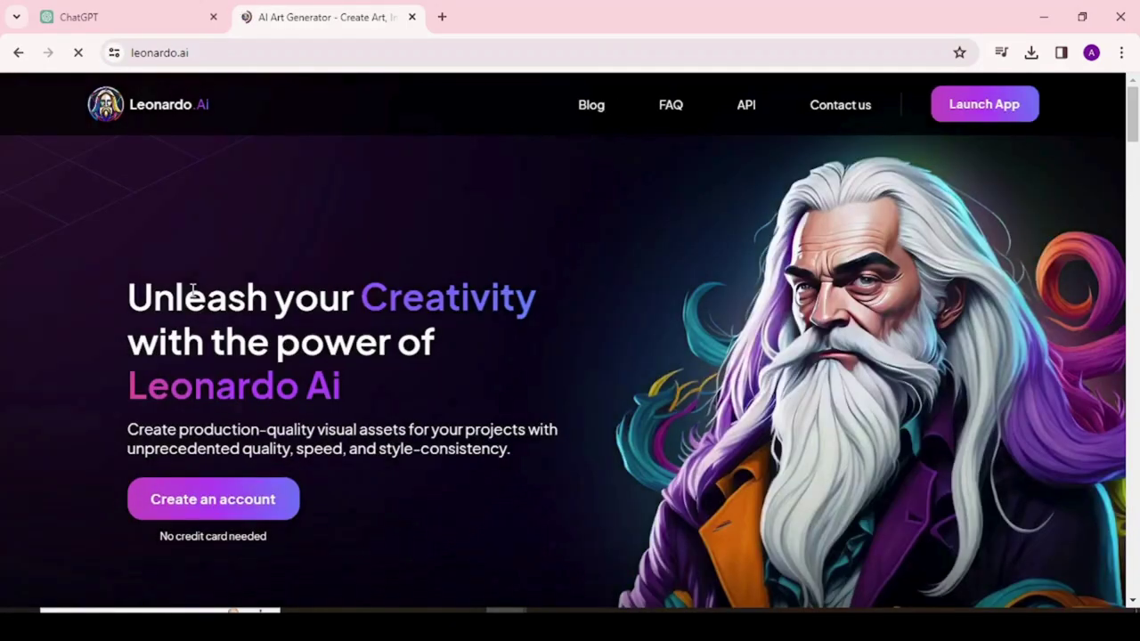
# - In Leonardo.Ai's Image Generation, paste the hyper-realistic beautiful-lady portrait prompt looking at the camera
pyautogui.click(210, 506)
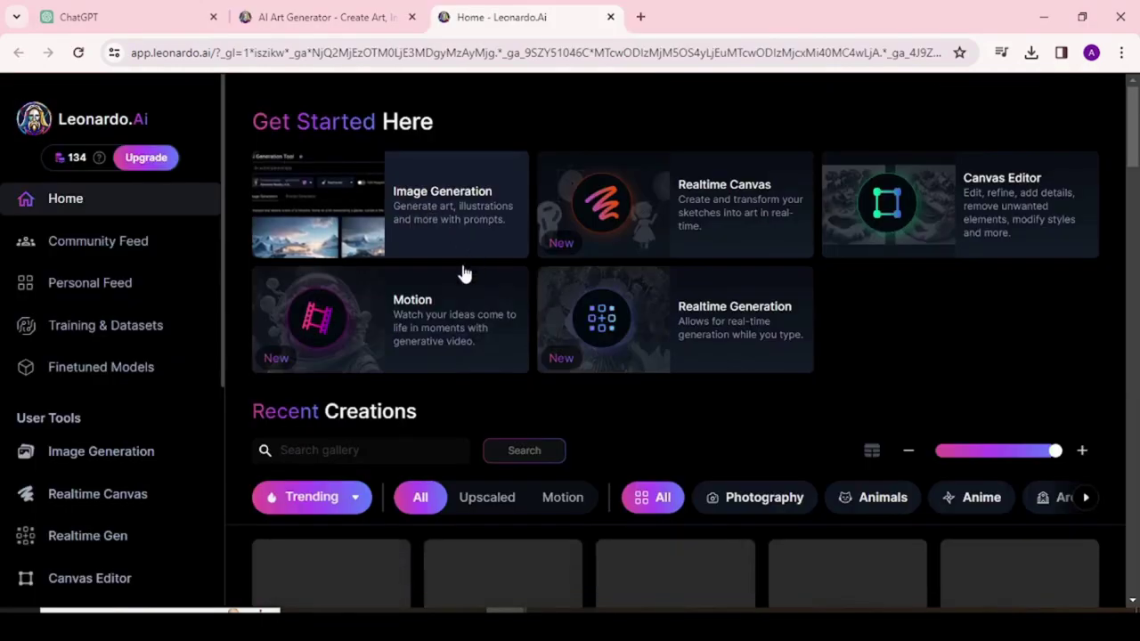
pyautogui.click(430, 222)
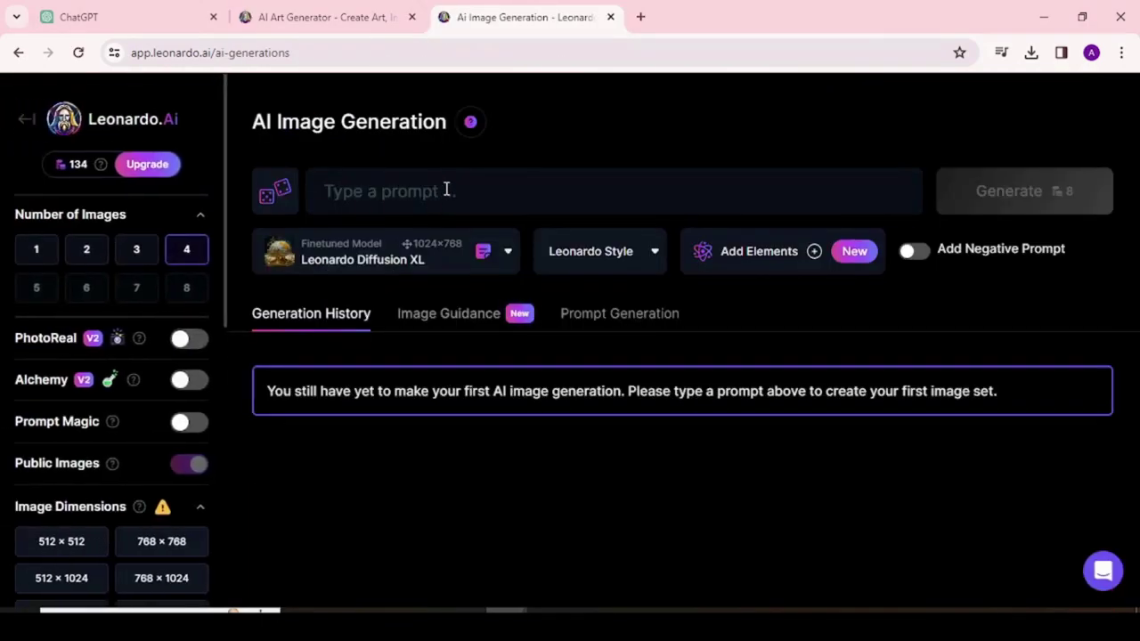
pyautogui.click(446, 191)
pyautogui.write('A beautiful lady, looking directly at the camera, photography, hyperdetailed photography, portrait, hyper-realistic.')
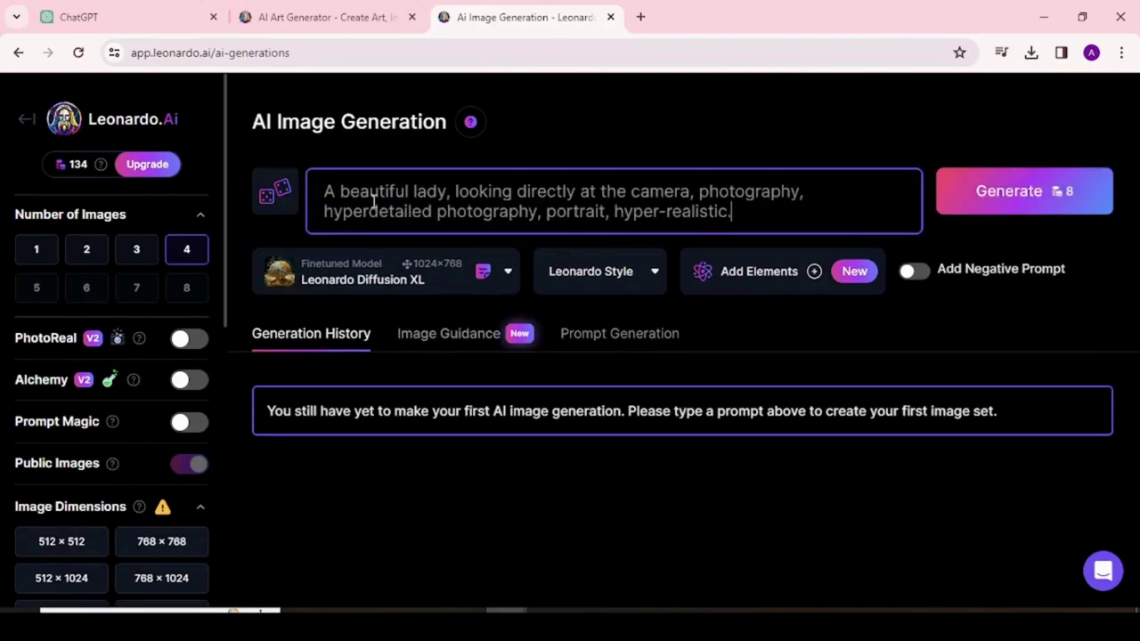
pyautogui.doubleClick(367, 191)
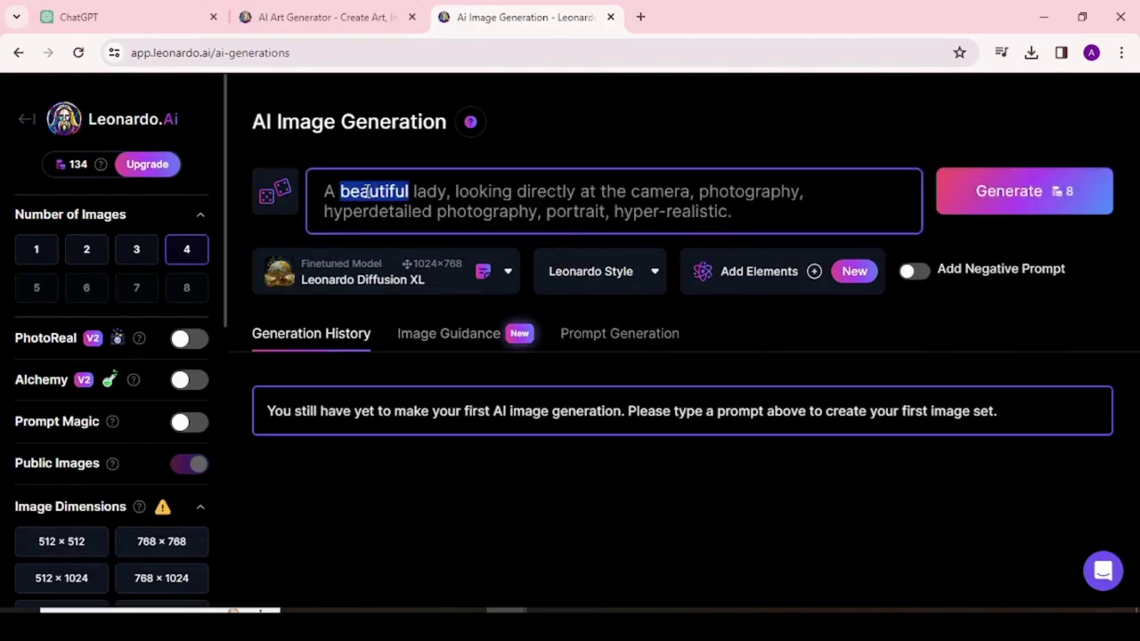
pyautogui.doubleClick(674, 191)
pyautogui.doubleClick(748, 190)
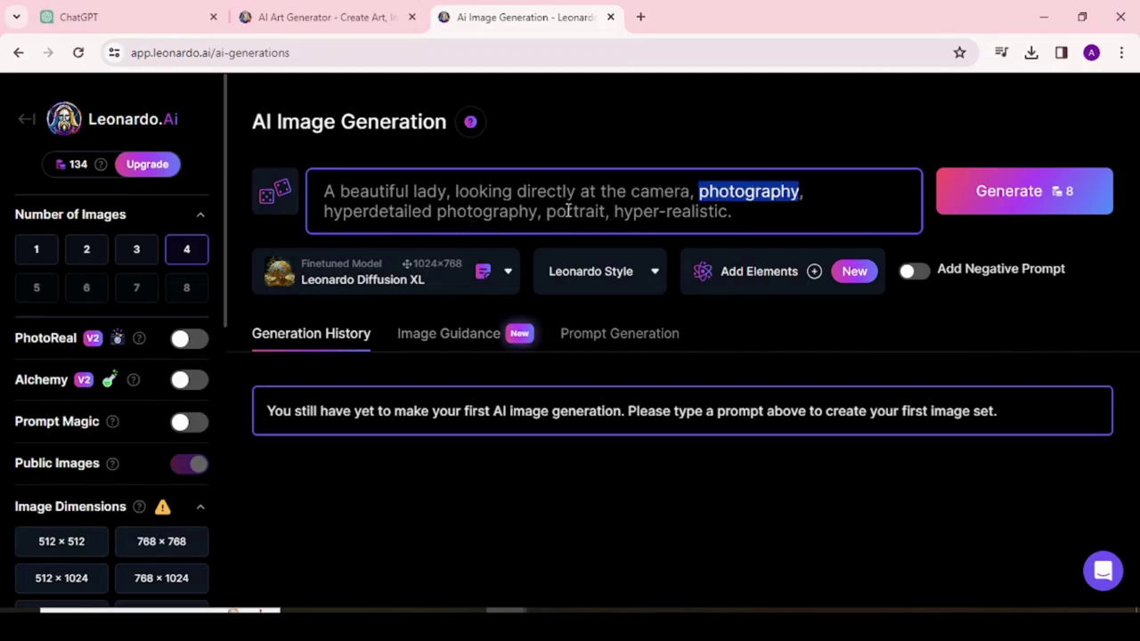
# - Generate four portraits from the prompt and download the first curly-haired woman image
pyautogui.click(1004, 205)
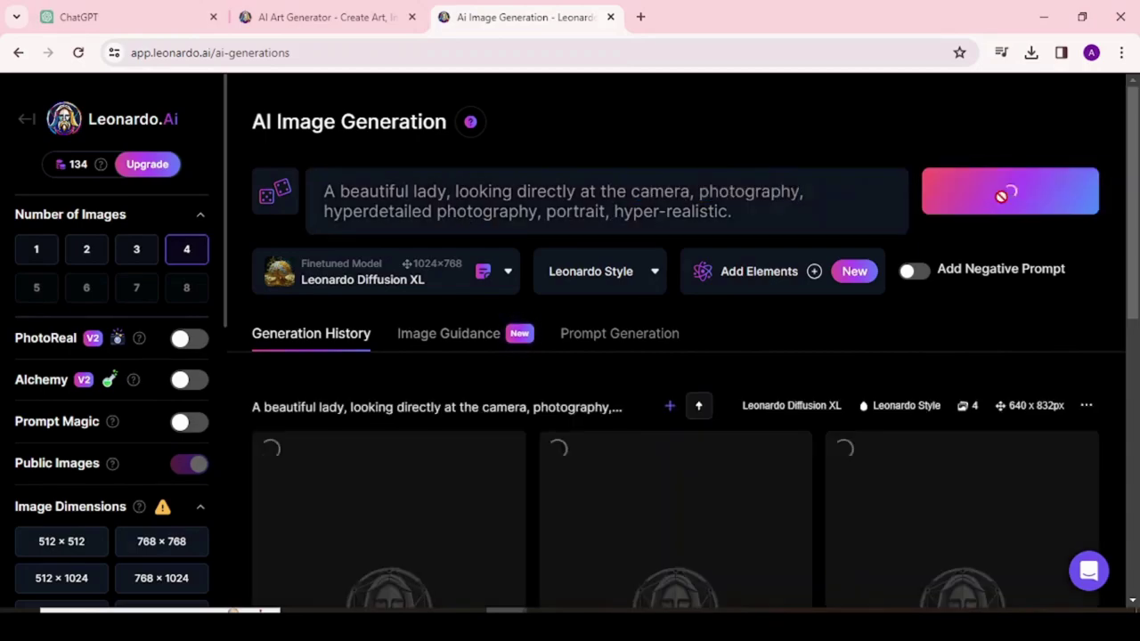
pyautogui.scroll(-1, 1069, 214)
pyautogui.moveTo(1134, 227); pyautogui.dragTo(1137, 351)
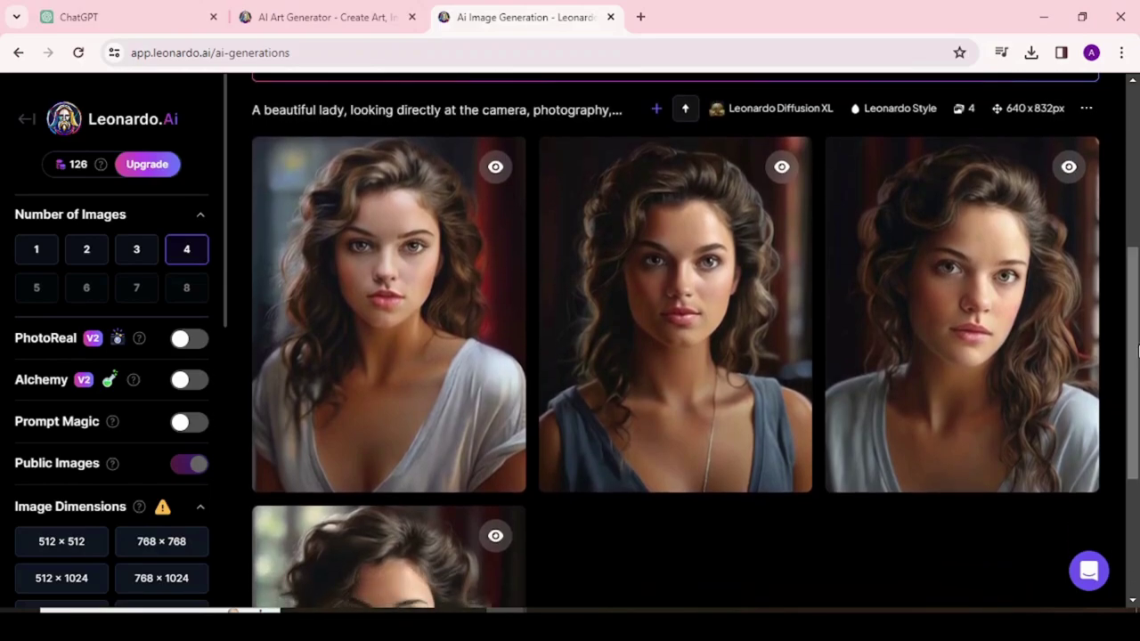
pyautogui.moveTo(500, 490)
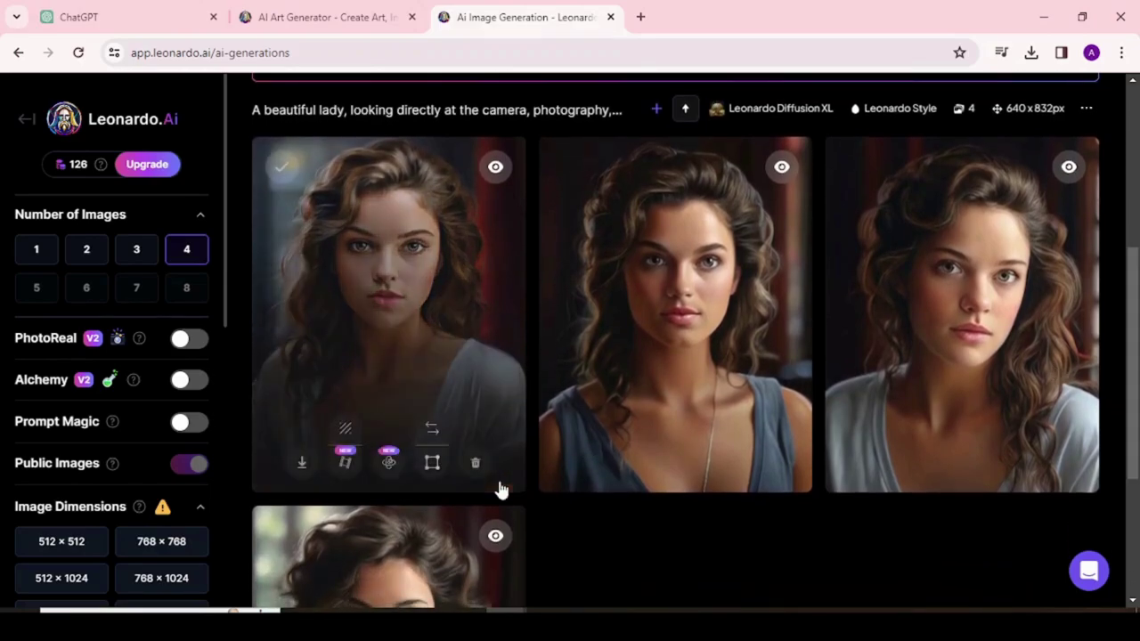
pyautogui.click(300, 462)
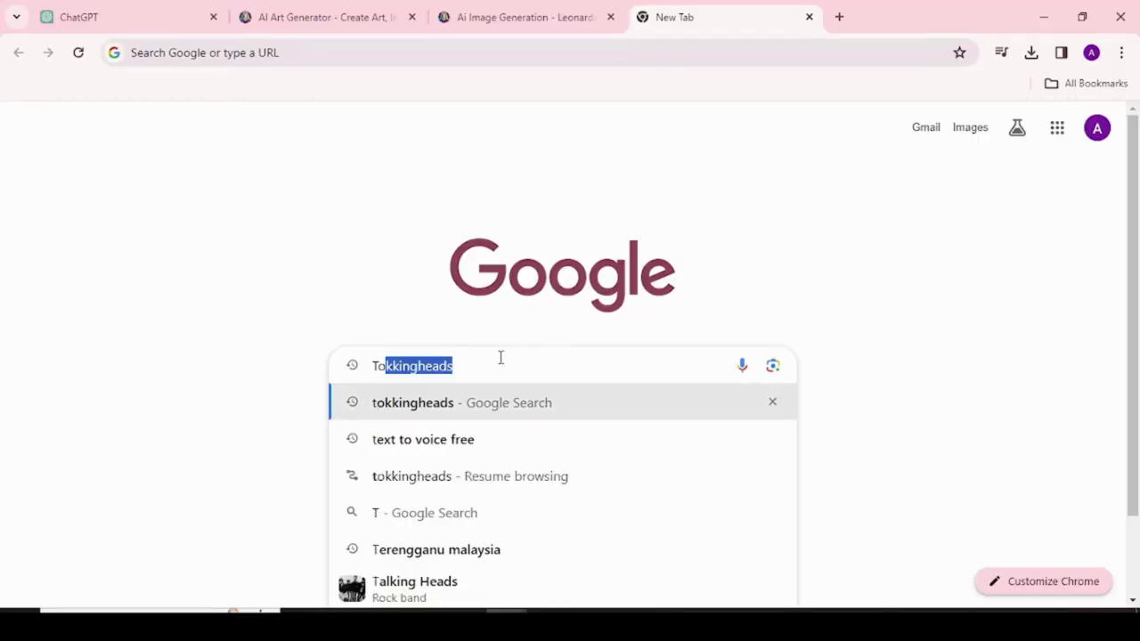
# - Search Google for 'tokkingheads' and open the app.tokkingheads.com homepage
pyautogui.press('Return')
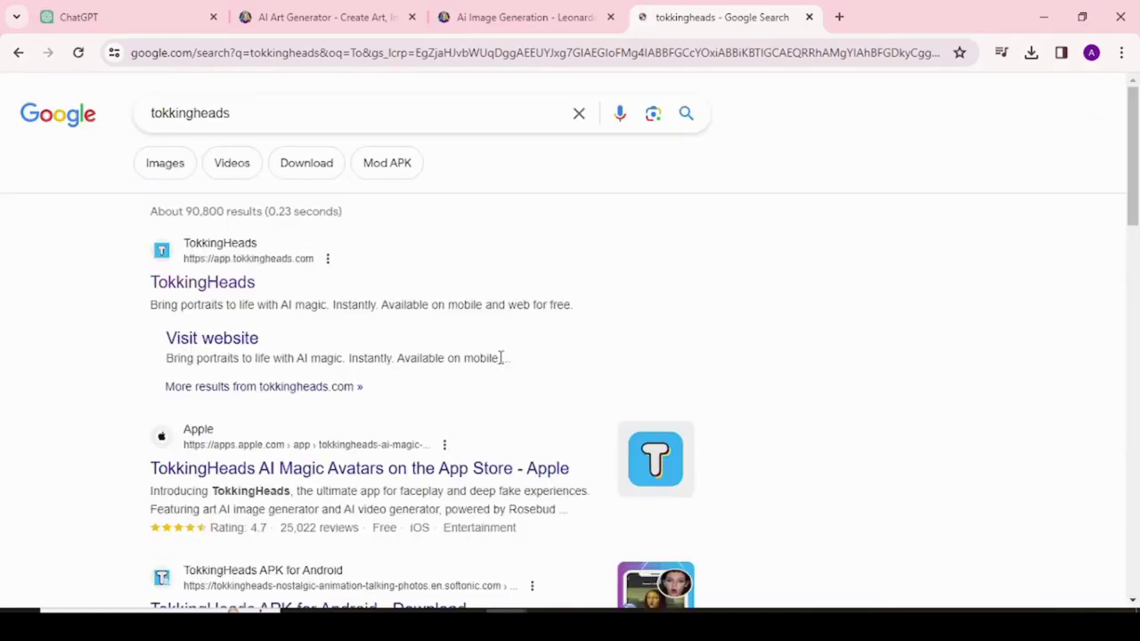
pyautogui.click(205, 285)
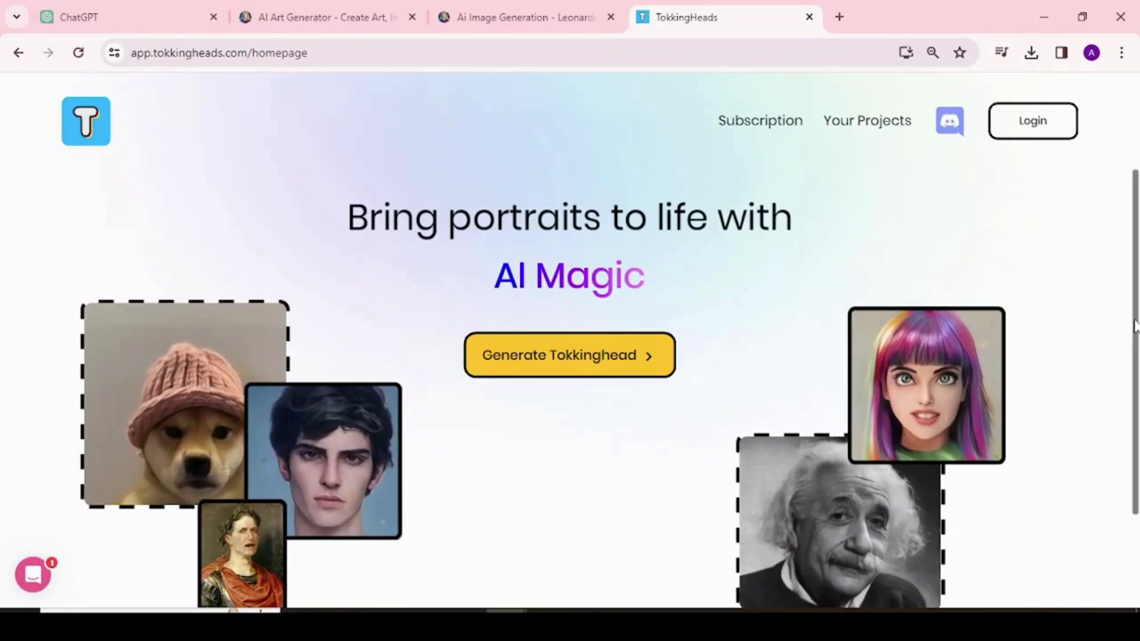
# - Start a new Tokkinghead, upload the downloaded beautiful-lady portrait as the avatar, and continue to Step 2
pyautogui.scroll(-1, 623, 267)
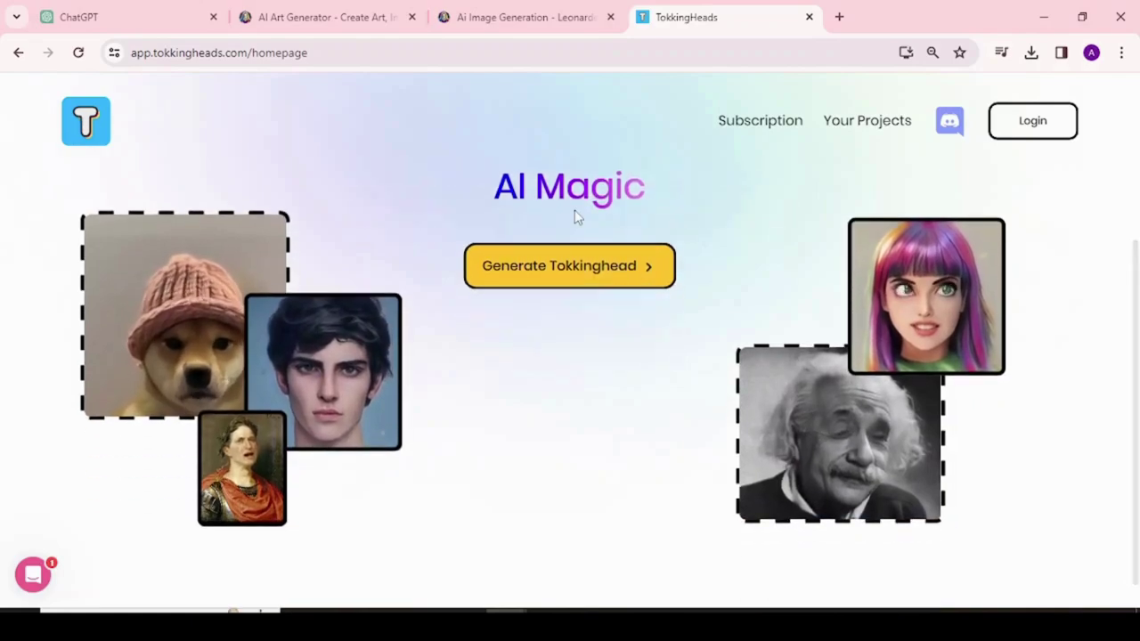
pyautogui.click(560, 264)
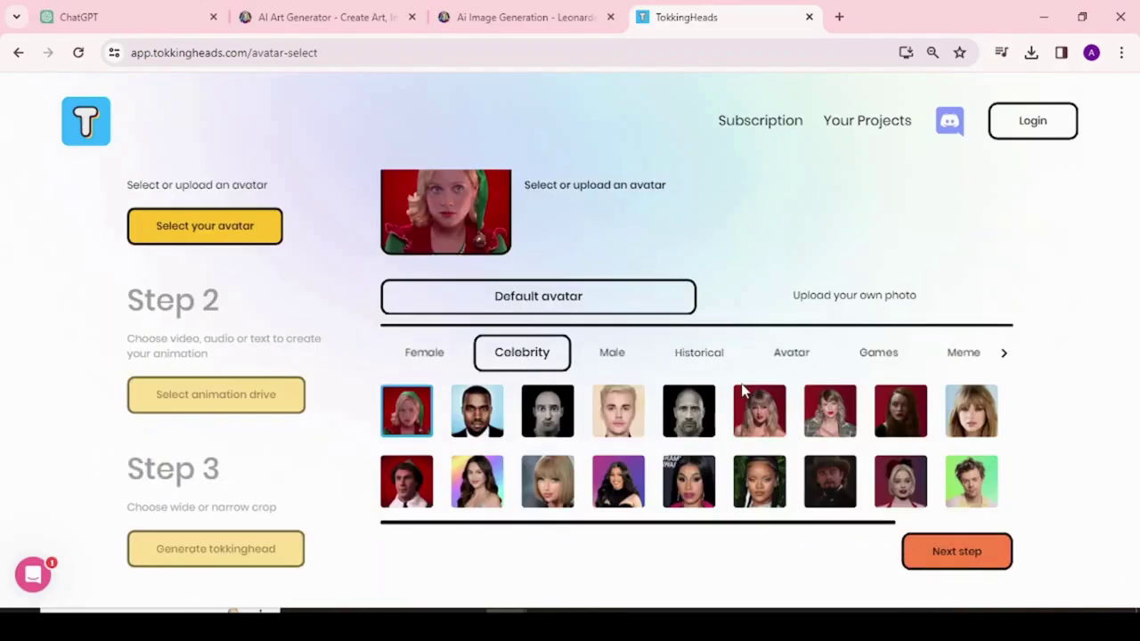
pyautogui.click(824, 298)
pyautogui.click(675, 432)
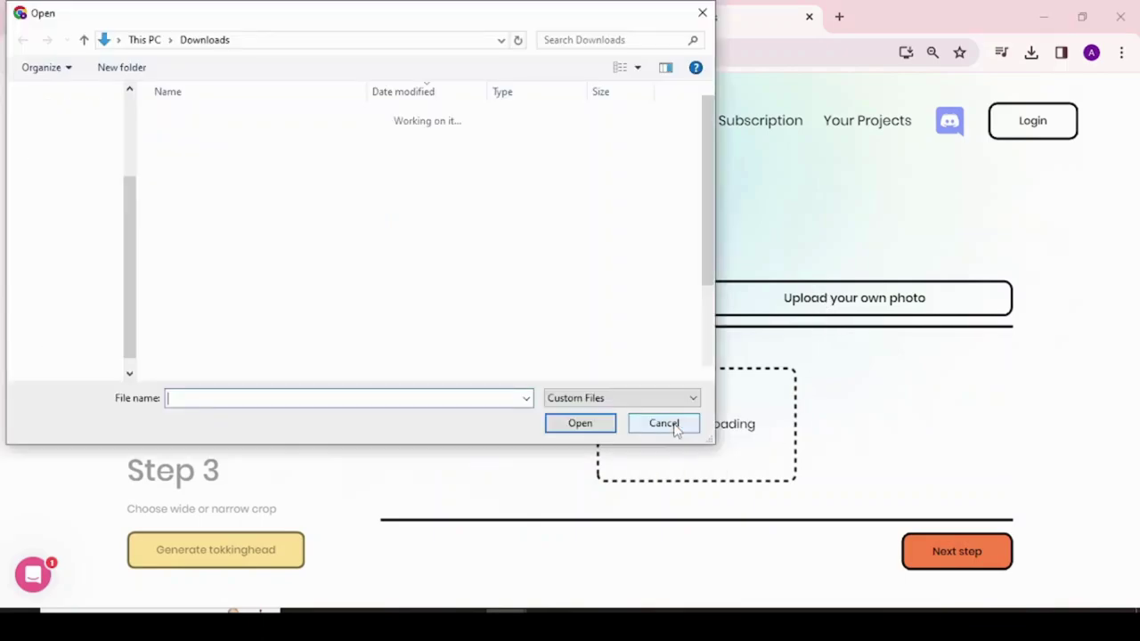
pyautogui.click(267, 140)
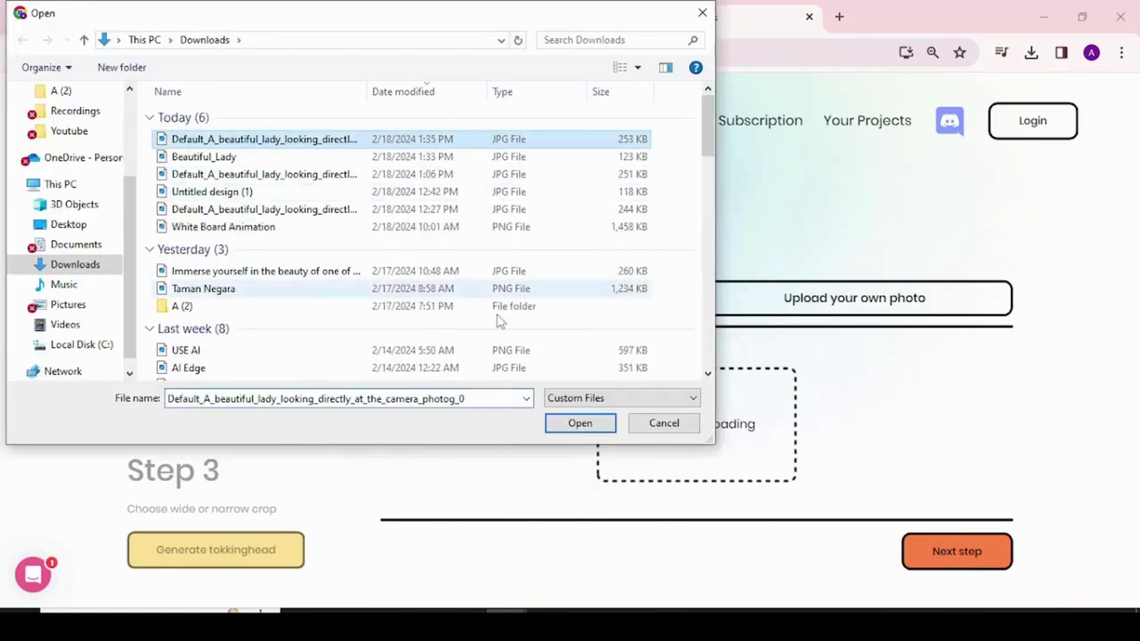
pyautogui.click(579, 423)
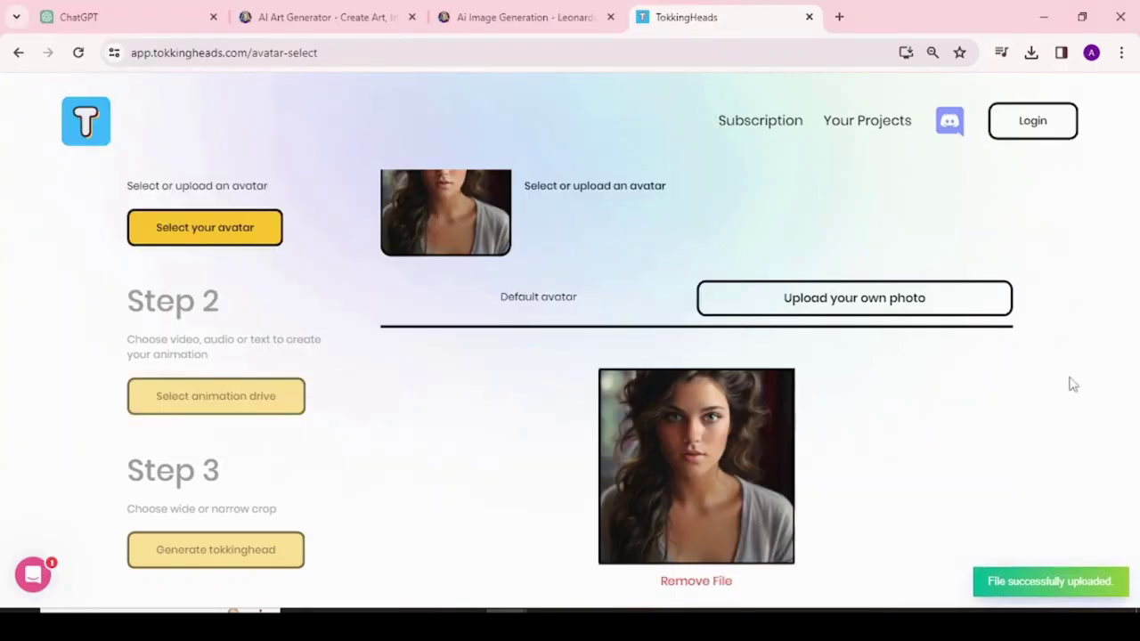
pyautogui.scroll(-2, 1139, 395)
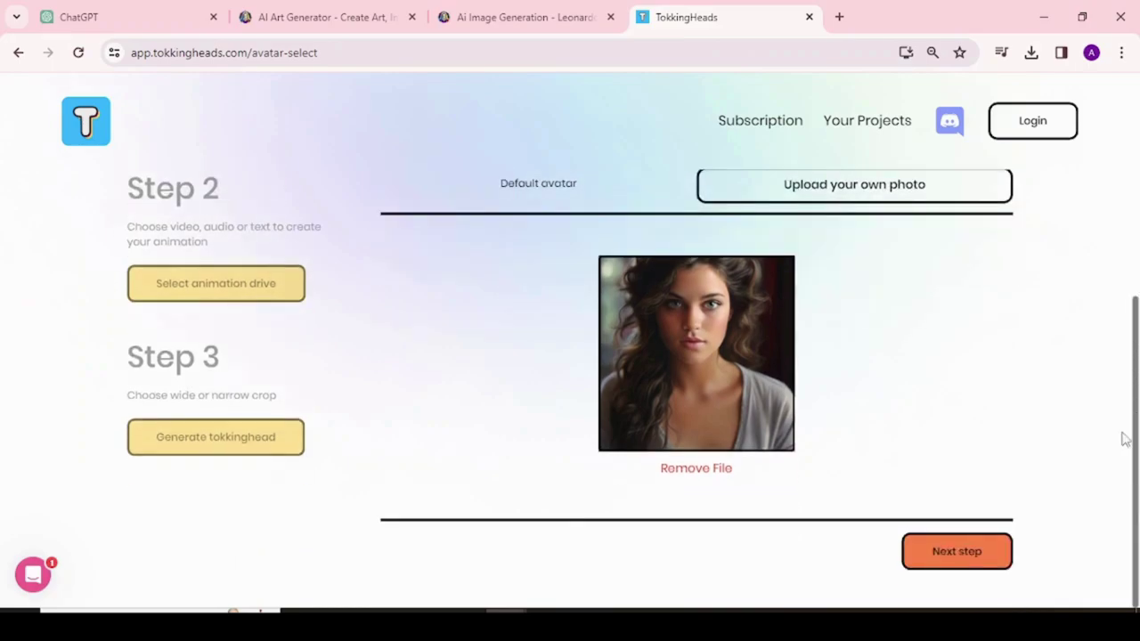
pyautogui.click(967, 551)
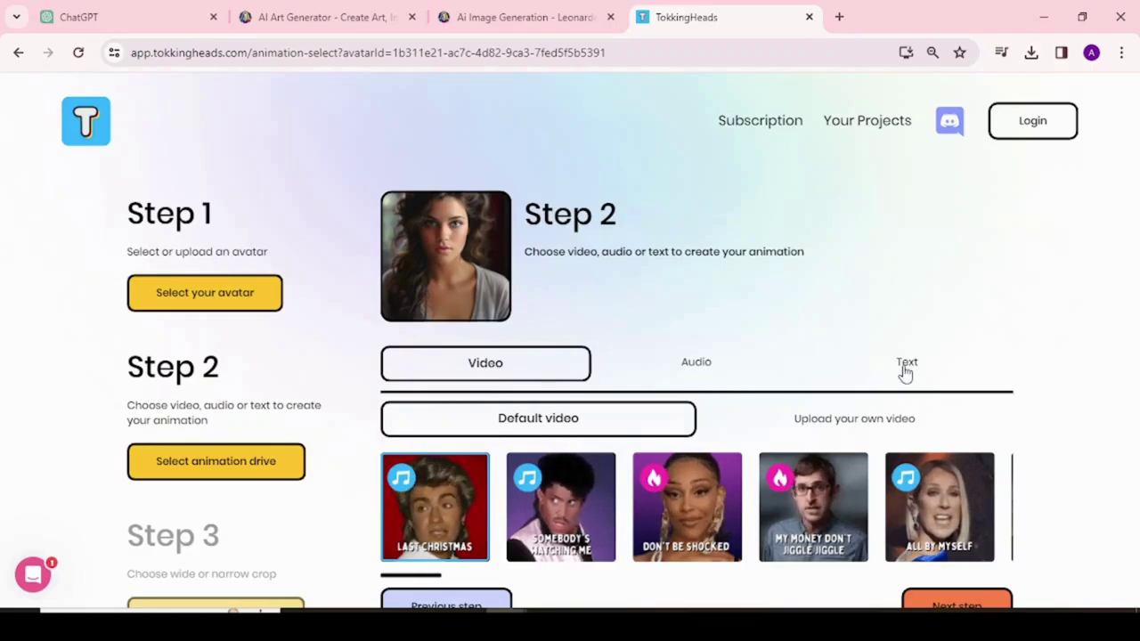
# - Choose Text as the drive, replace the sample script with the welcome-assistant paragraph, and continue
pyautogui.click(903, 368)
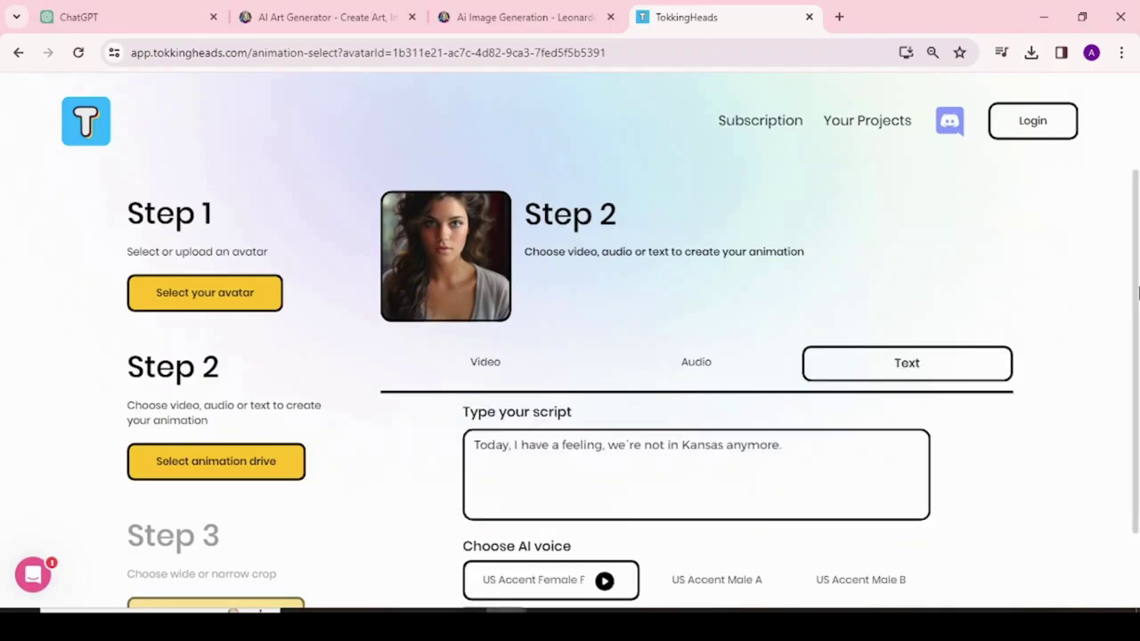
pyautogui.scroll(-2, 1129, 279)
pyautogui.click(609, 356)
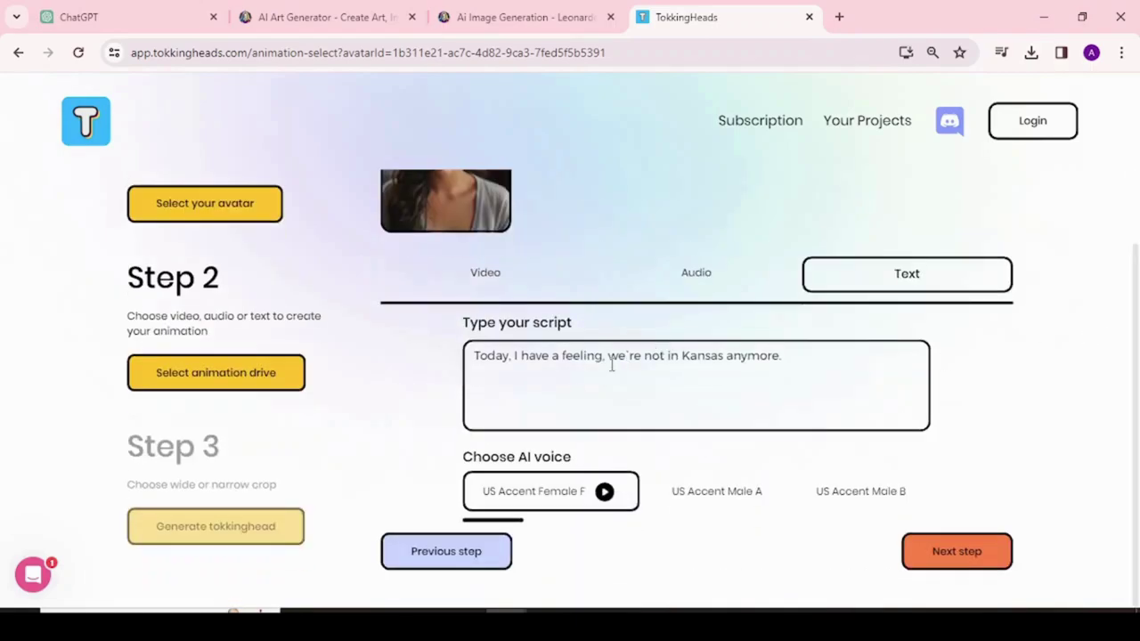
pyautogui.hotkey('ctrl', 'a')
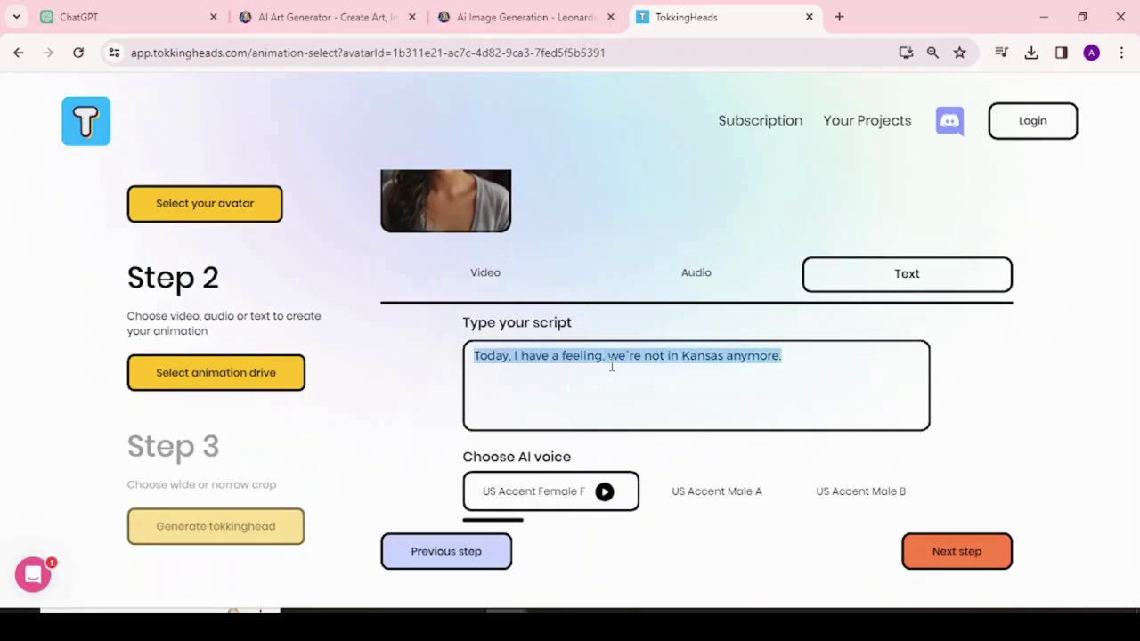
pyautogui.write("Hello there! Welcome to our virtual world. I'm here to assist you with any questions you may have. Whether it's about our products, services, or just a friendly chat, feel free to ask. I'm programmed to provide helpful information and engage in meaningful conversations. So, what can I do for you today?")
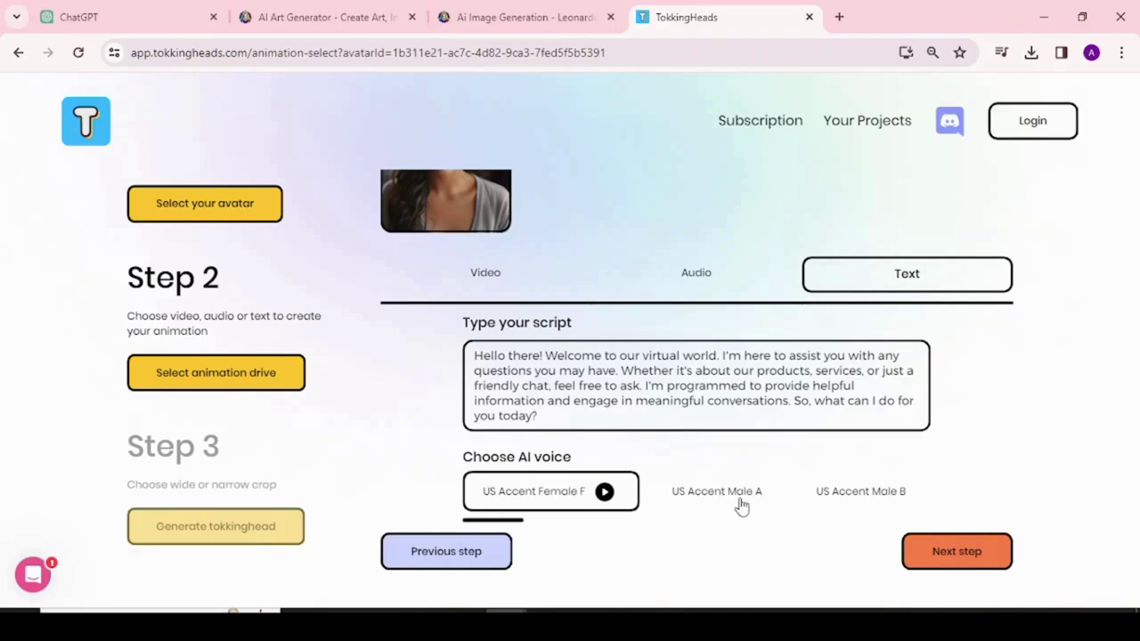
pyautogui.click(957, 551)
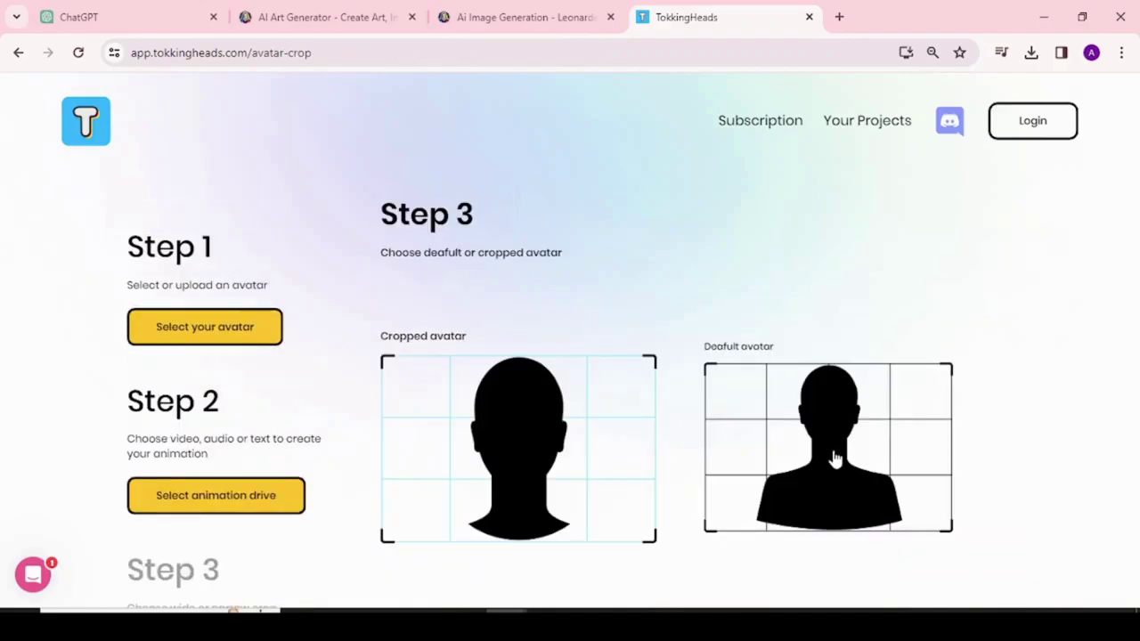
# - Pick the uncropped Default avatar framing and generate the Tokkinghead video
pyautogui.click(836, 458)
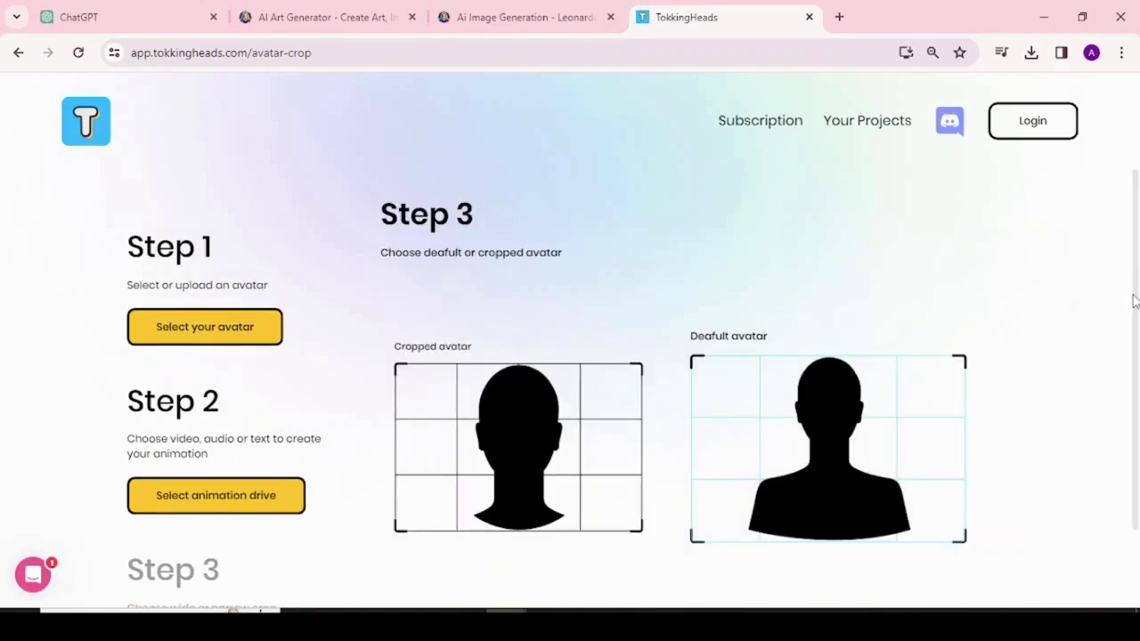
pyautogui.scroll(-2, 1134, 302)
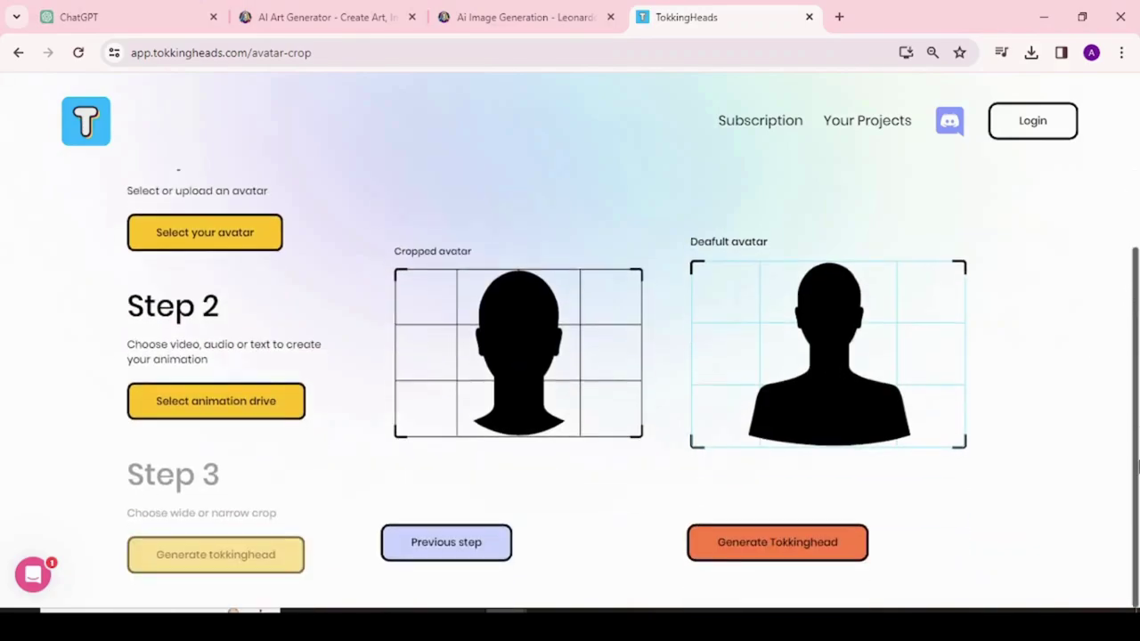
pyautogui.click(772, 545)
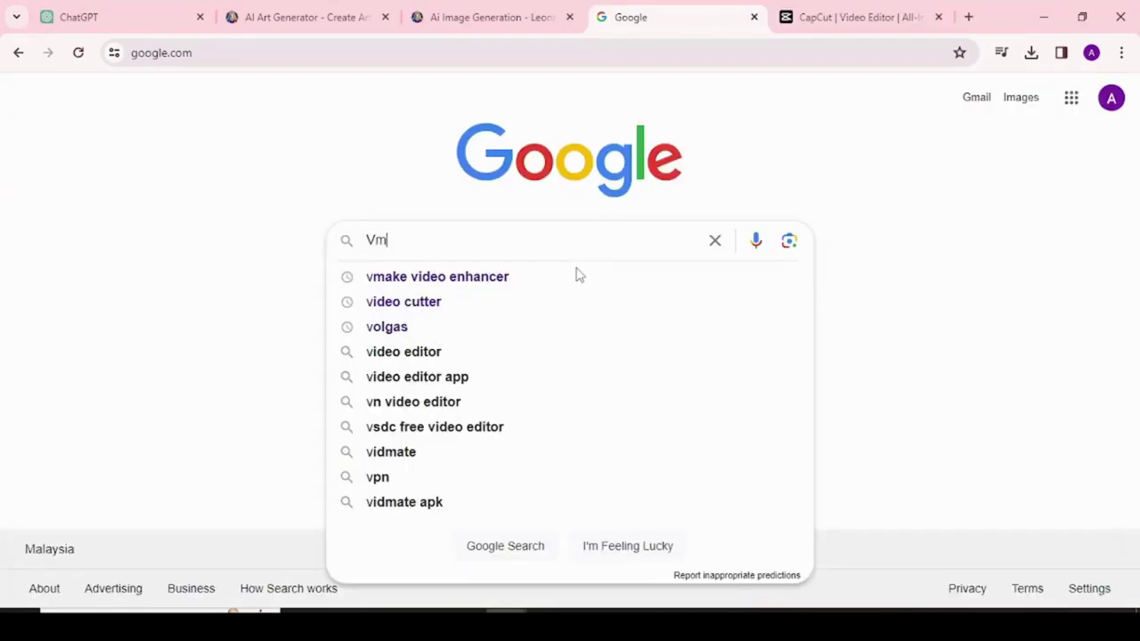
# - Search Google for 'vmake video enhancer' and open Vmake's AI Video Enhancer page
pyautogui.write('ake')
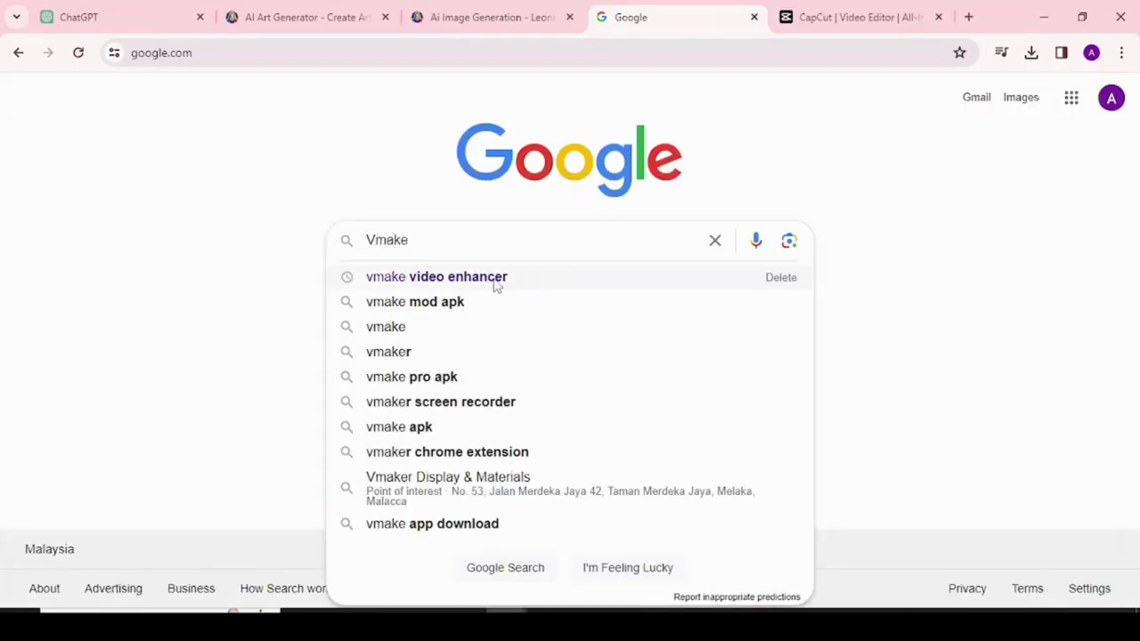
pyautogui.click(481, 278)
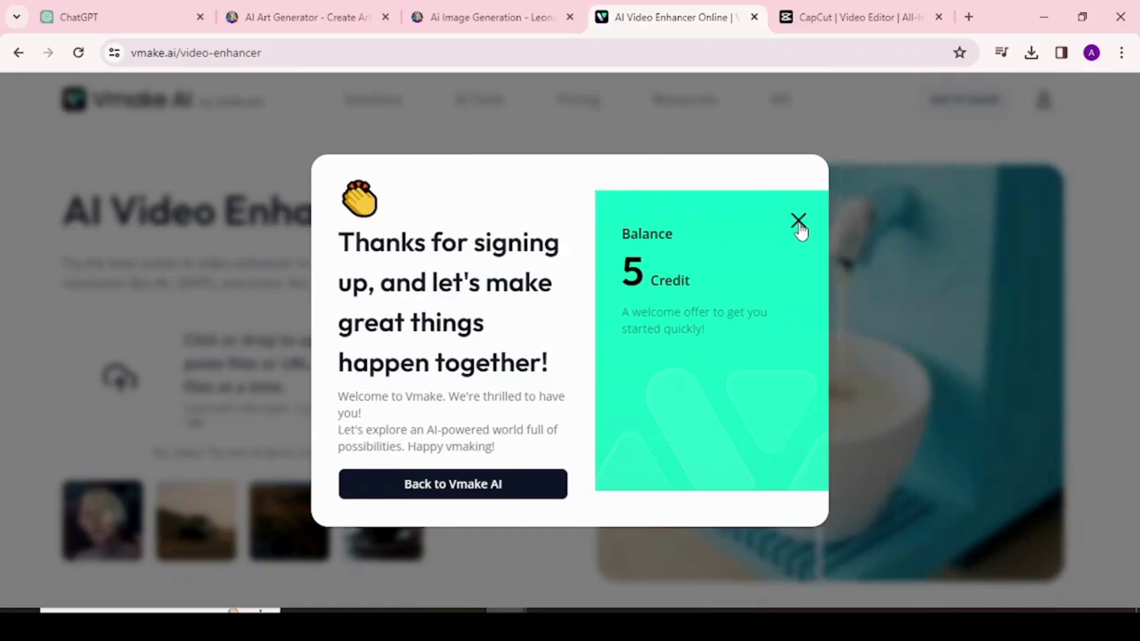
# - Dismiss the Vmake welcome popup and upload the generated_watermark (1) video for enhancement
pyautogui.click(798, 223)
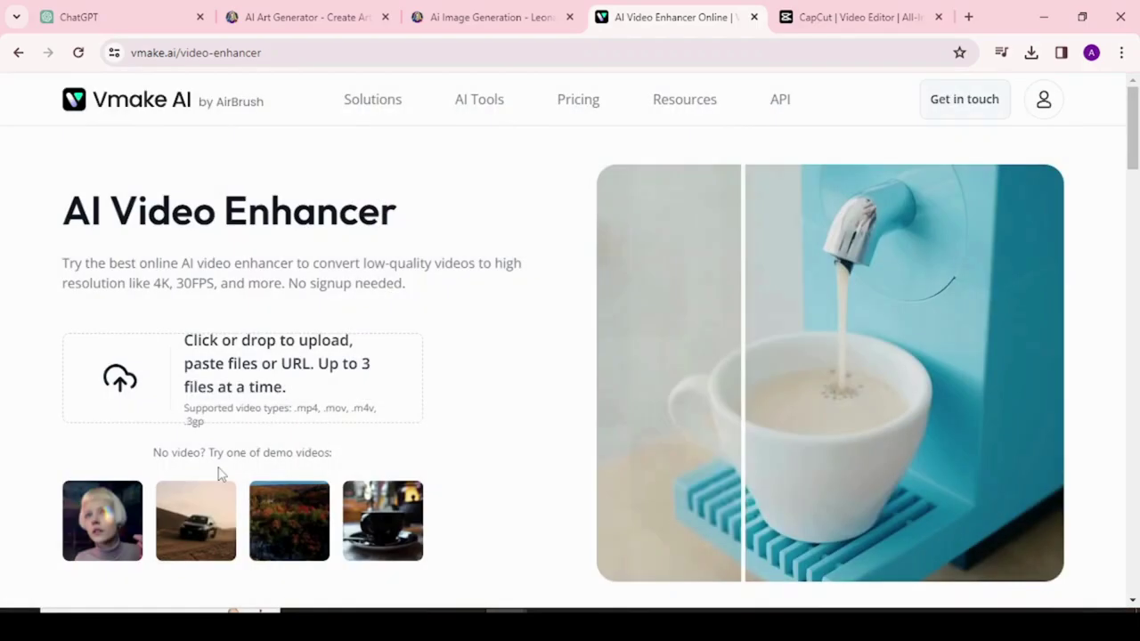
pyautogui.click(198, 376)
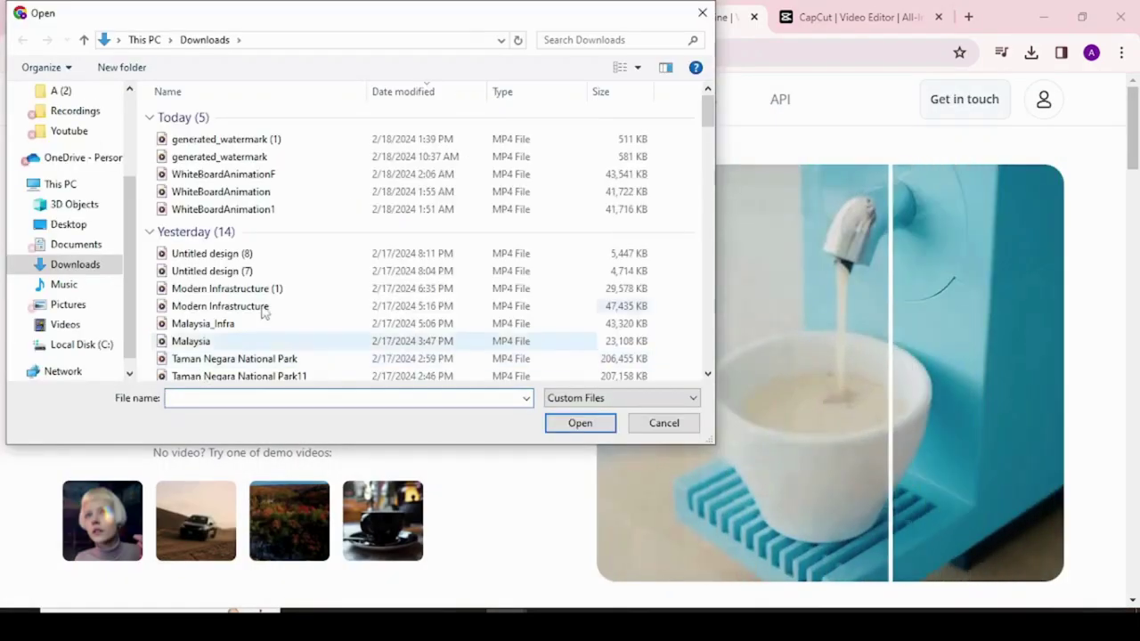
pyautogui.click(271, 140)
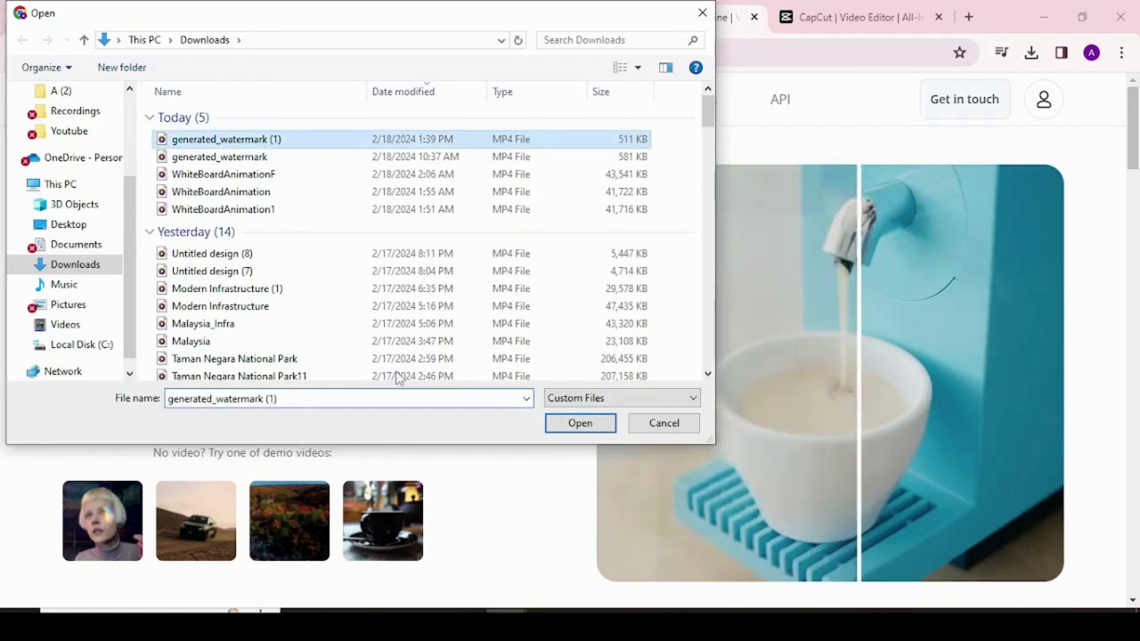
pyautogui.click(586, 425)
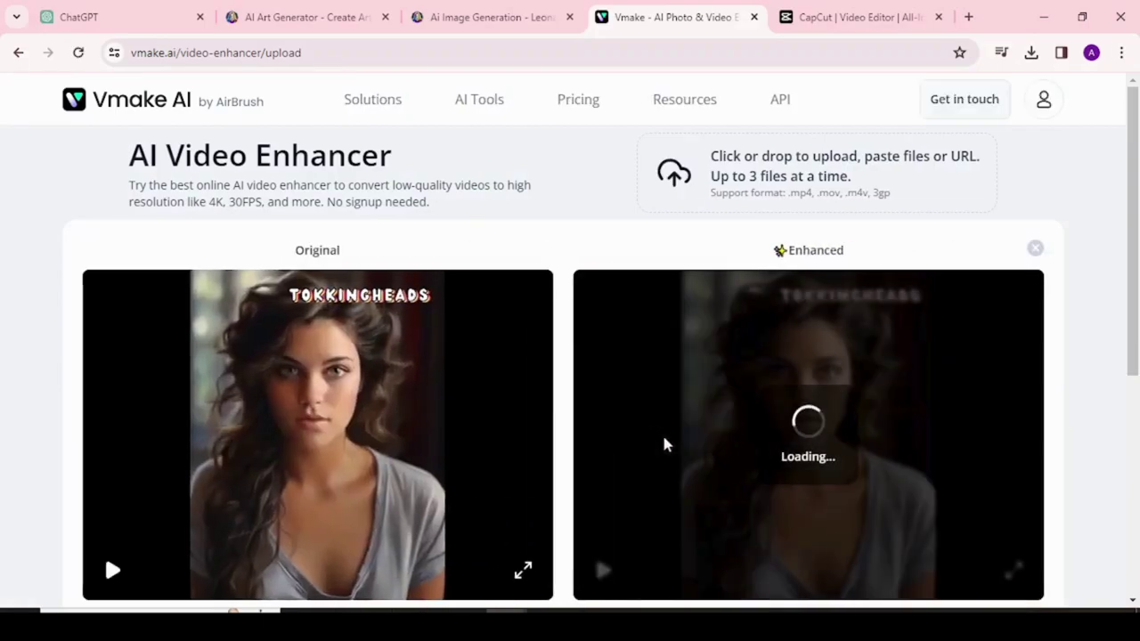
# - Download the 1440×1868 Full HD enhanced video and switch to the CapCut editor
pyautogui.hotkey('ctrl', '-')
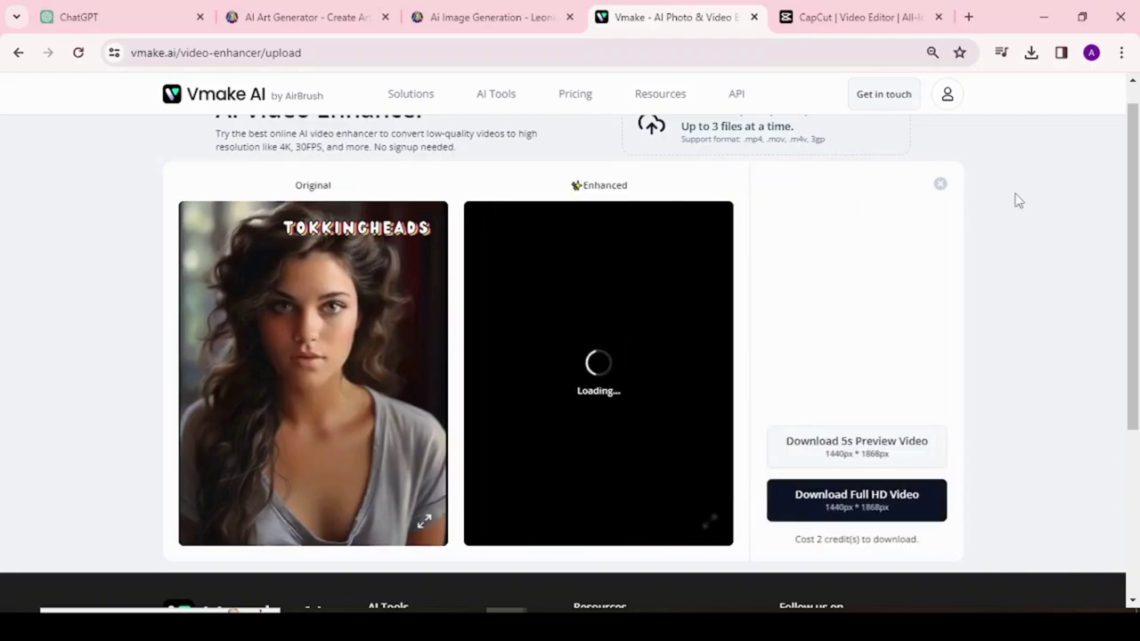
pyautogui.click(807, 495)
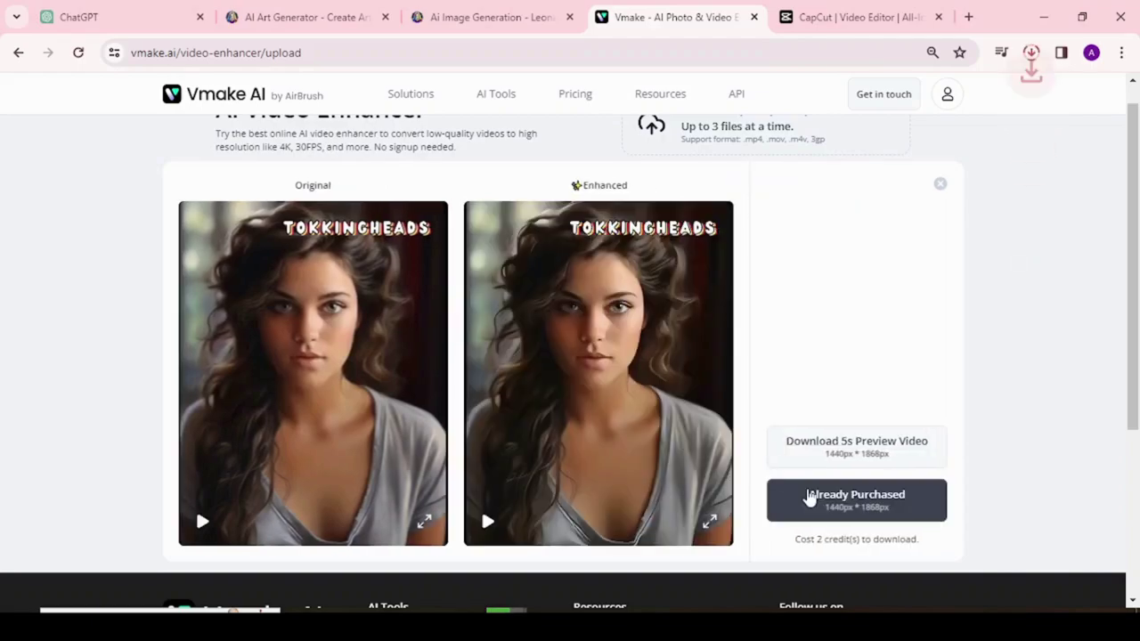
pyautogui.click(855, 17)
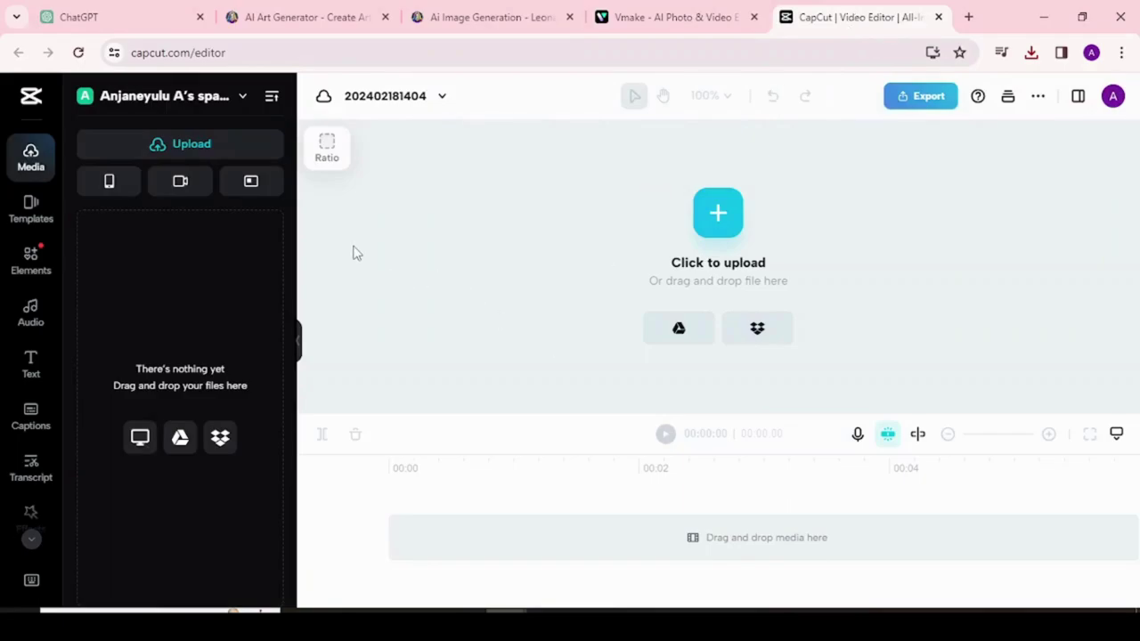
# - Upload Vmake-1708236764544.mp4 from Downloads into the CapCut project's media panel
pyautogui.hotkey('ctrl', 'l')
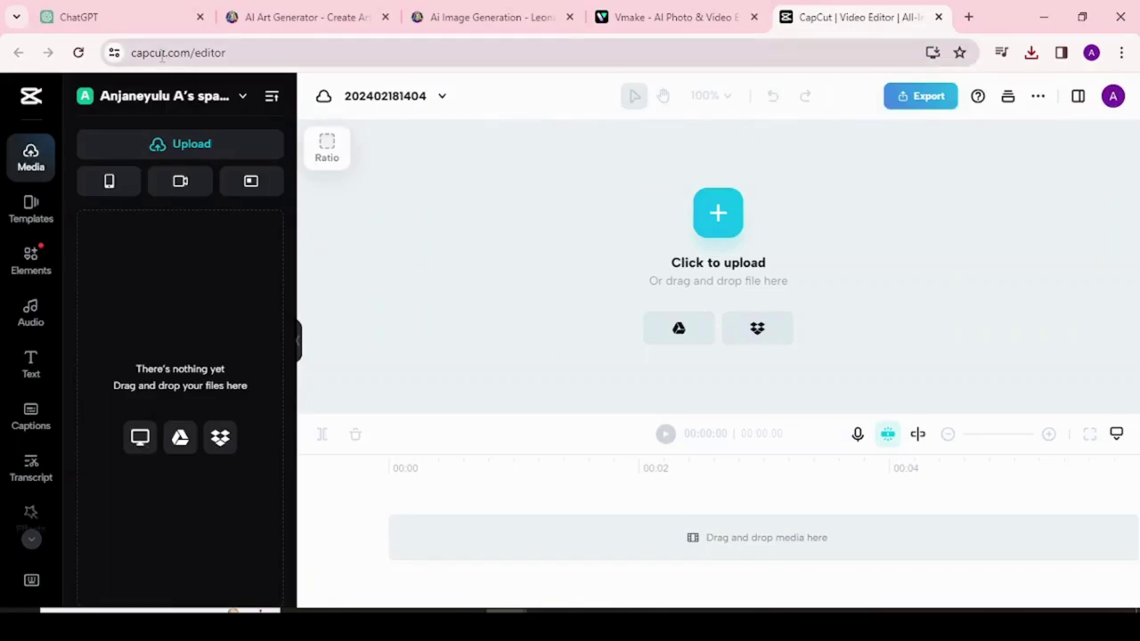
pyautogui.click(712, 218)
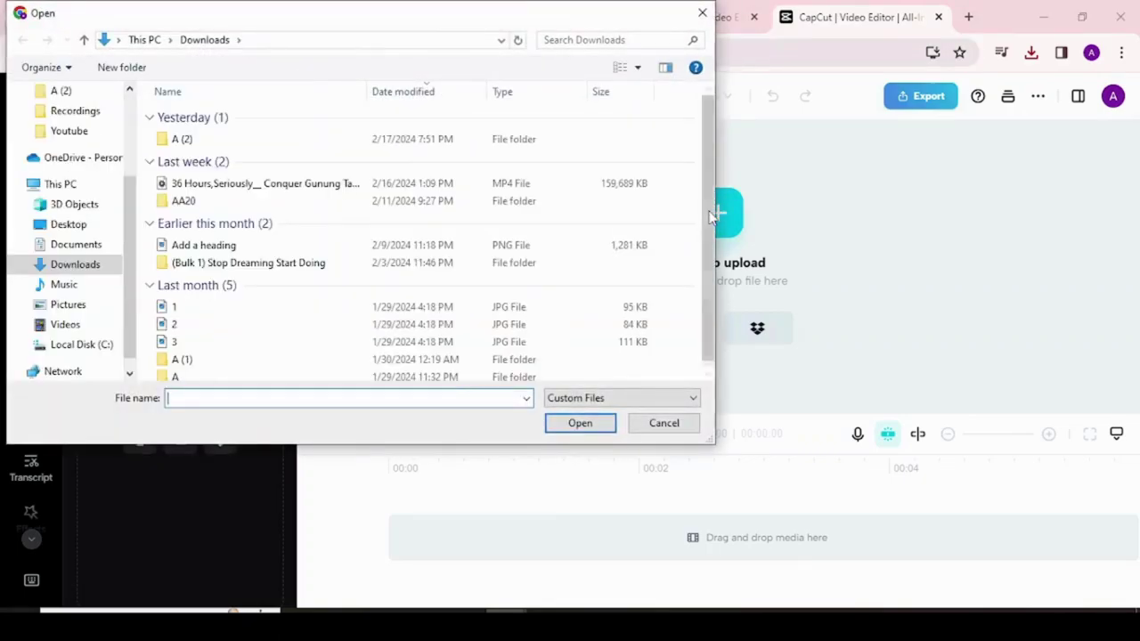
pyautogui.click(233, 140)
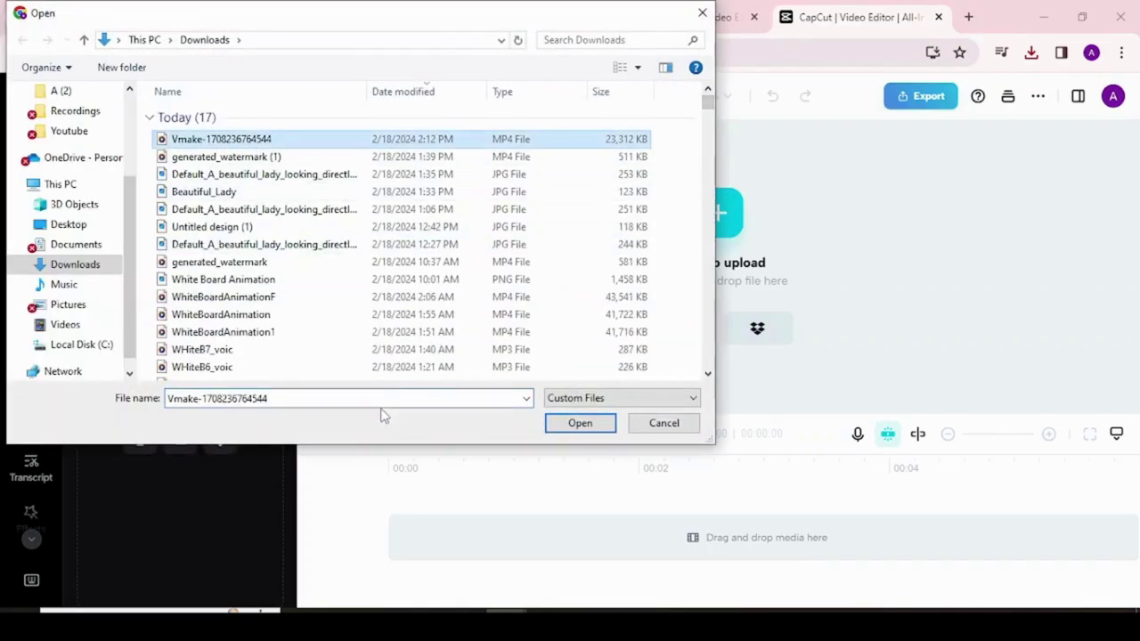
pyautogui.click(580, 423)
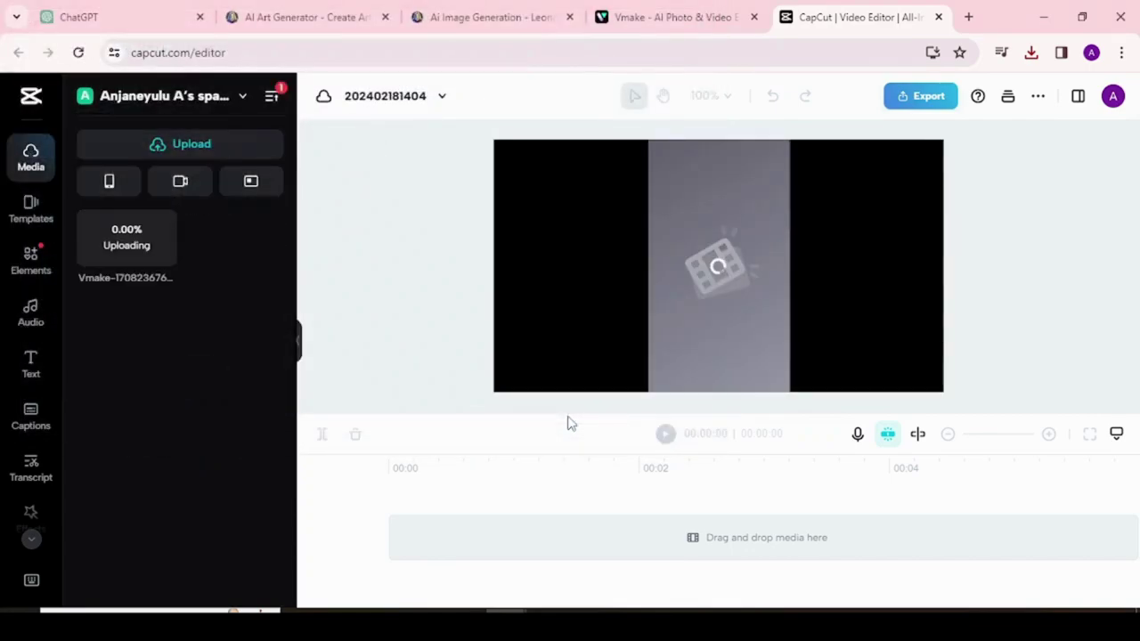